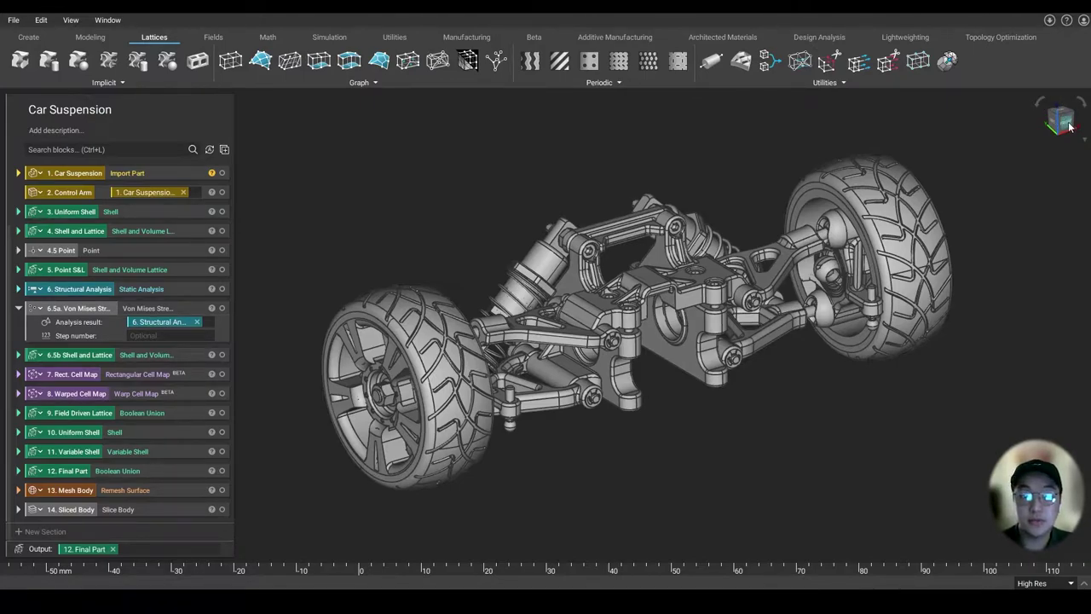
Snap the Car Suspension to the front view, then an angled view, then straight down from the top.
{"action": "left_click", "coordinate": [1069, 126]}
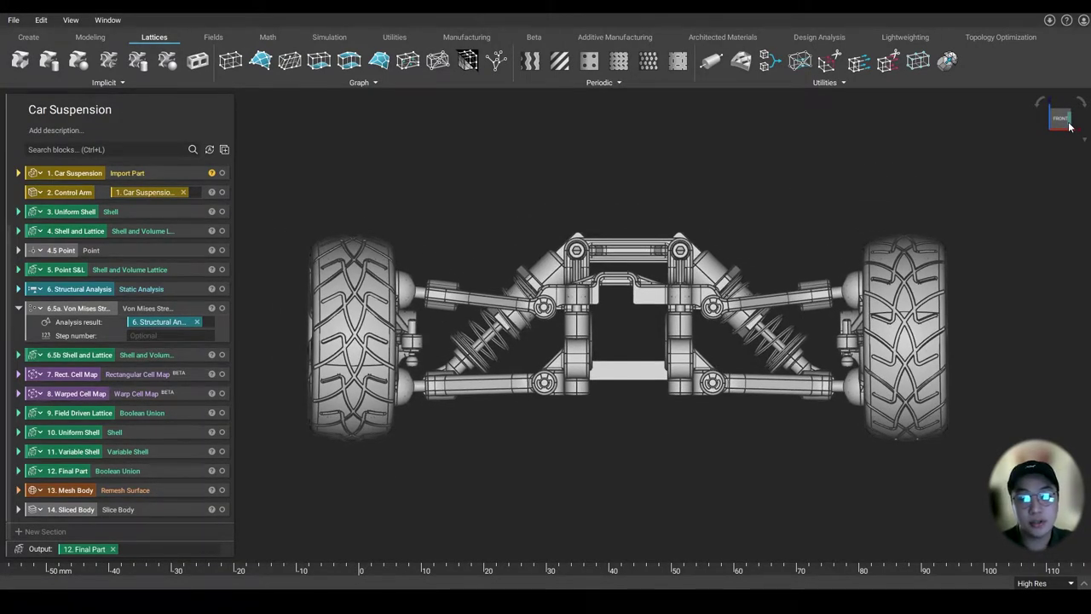
{"action": "left_click", "coordinate": [1069, 126]}
{"action": "left_click", "coordinate": [1063, 115]}
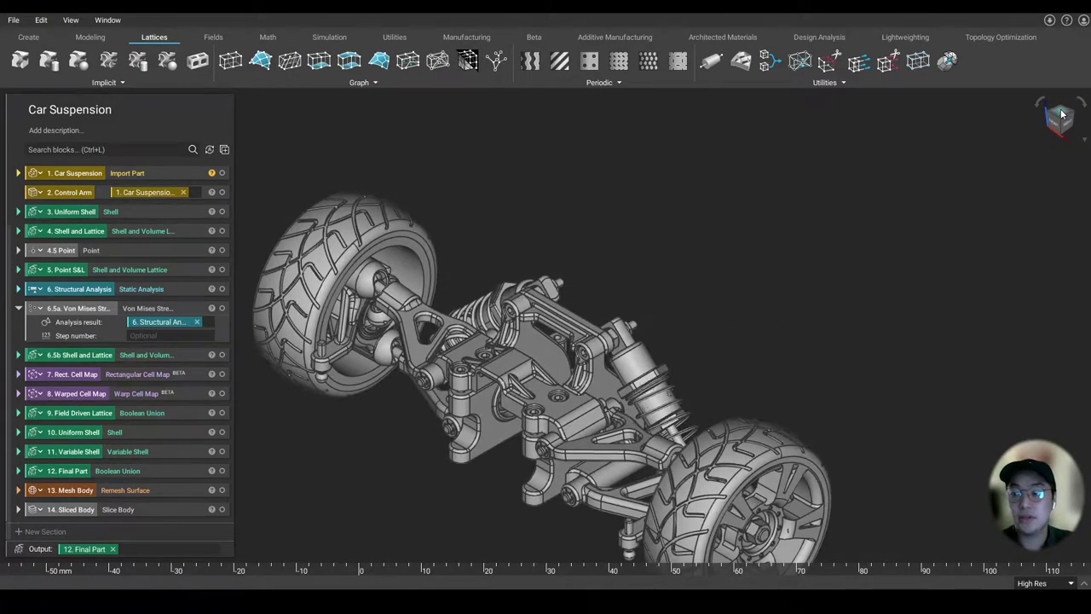
{"action": "left_click", "coordinate": [1061, 114]}
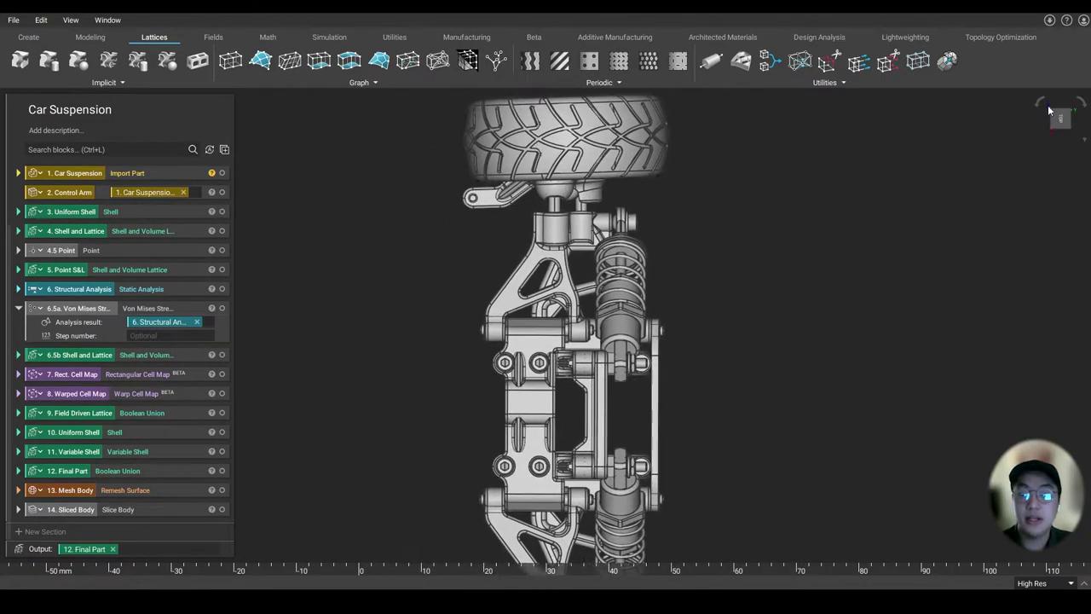
Roll the view around its axis, level the front view, and return to an angled overview.
{"action": "left_click", "coordinate": [1041, 104]}
{"action": "left_click", "coordinate": [1040, 101]}
{"action": "left_click", "coordinate": [1082, 103]}
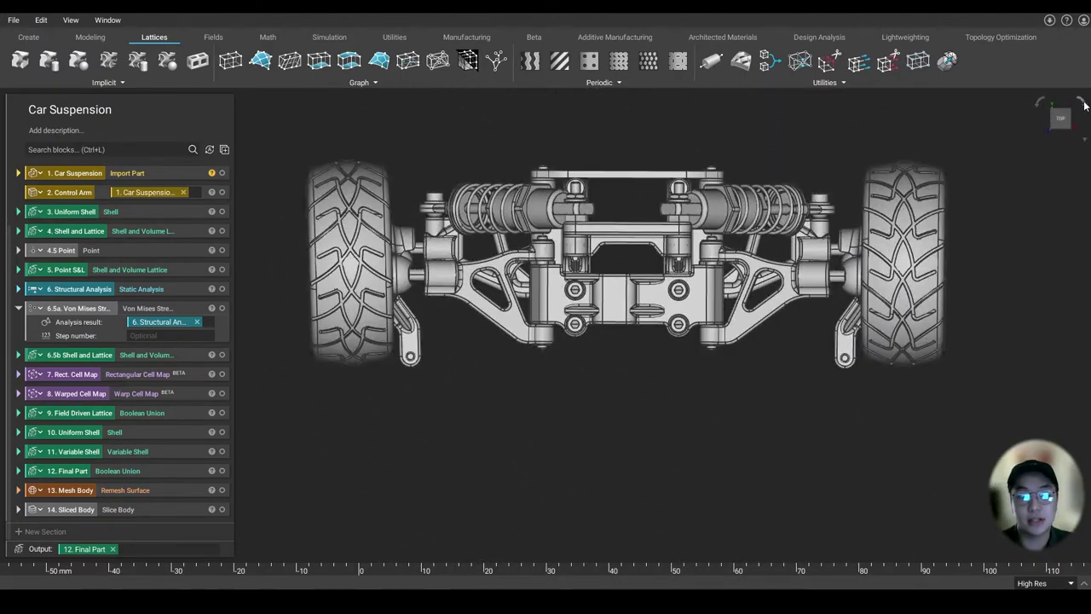
{"action": "left_click", "coordinate": [1082, 103]}
{"action": "left_click", "coordinate": [1047, 104]}
{"action": "left_click", "coordinate": [1062, 128]}
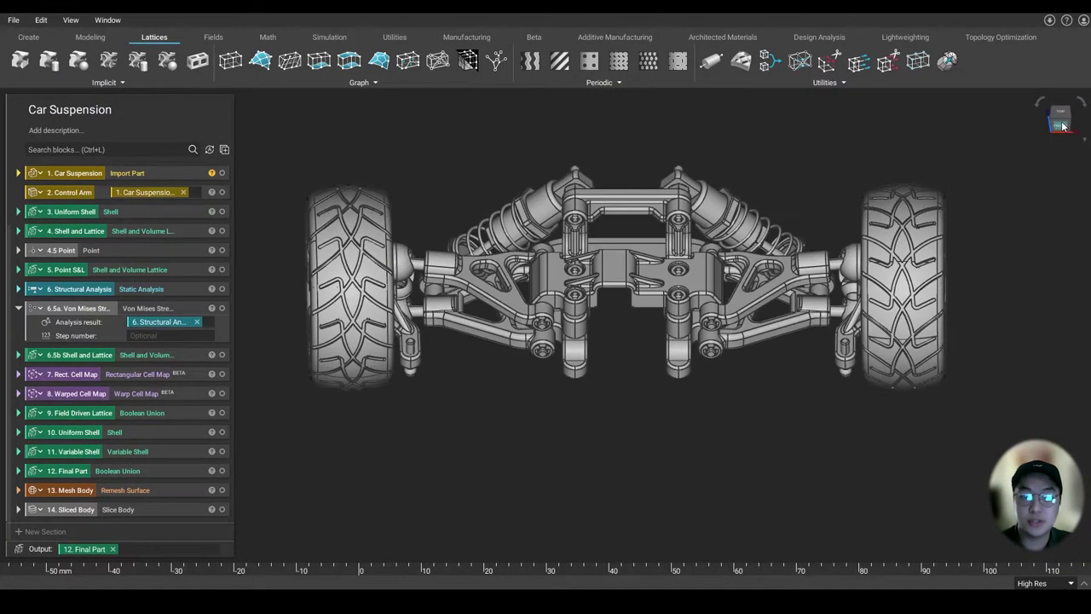
{"action": "left_click", "coordinate": [1062, 115]}
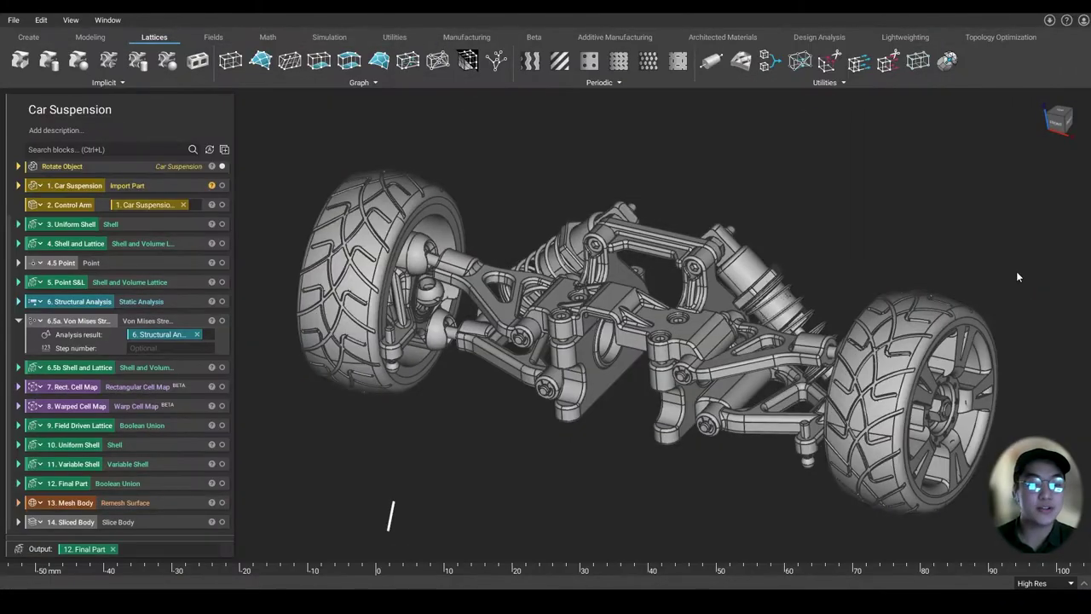
Show the view cube's Camera Settings options, then close them again.
{"action": "left_click", "coordinate": [1078, 141]}
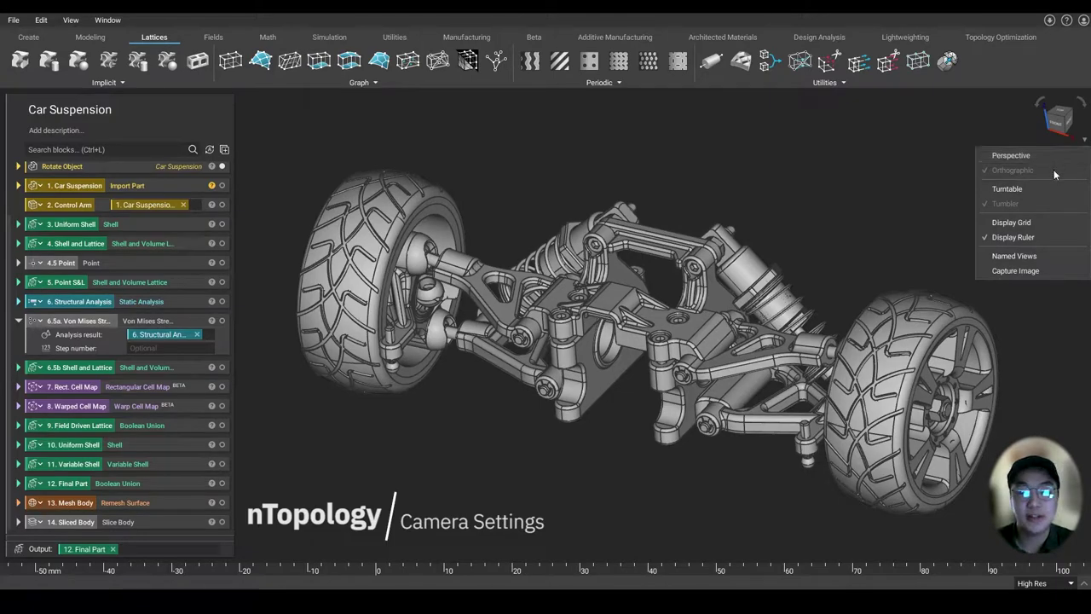
{"action": "left_click", "coordinate": [895, 209]}
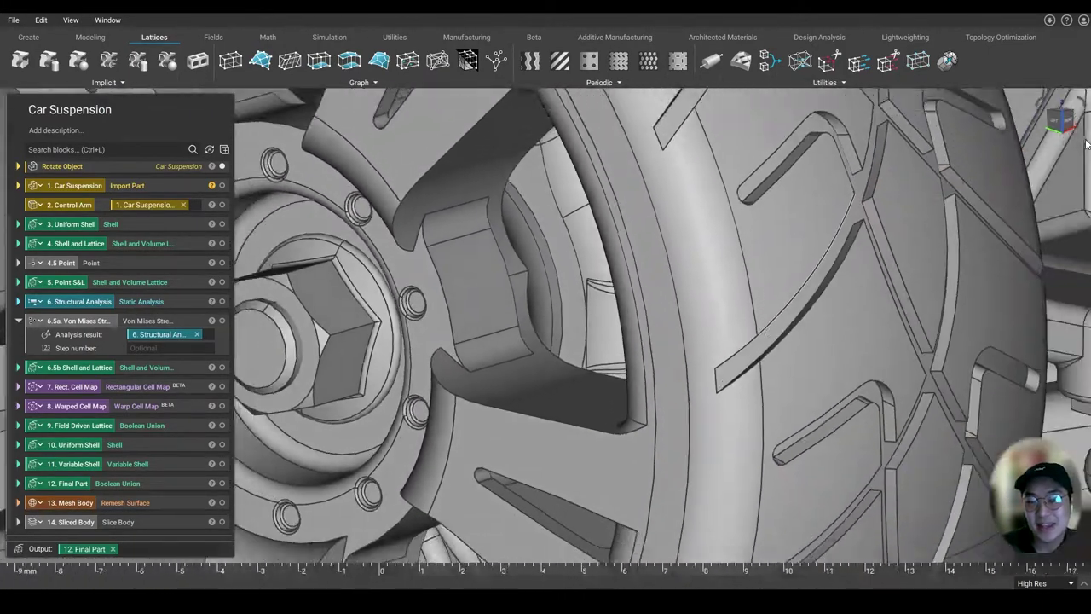
Switch the camera to perspective projection and zoom into the hex bolt socket.
{"action": "right_click", "coordinate": [1083, 115]}
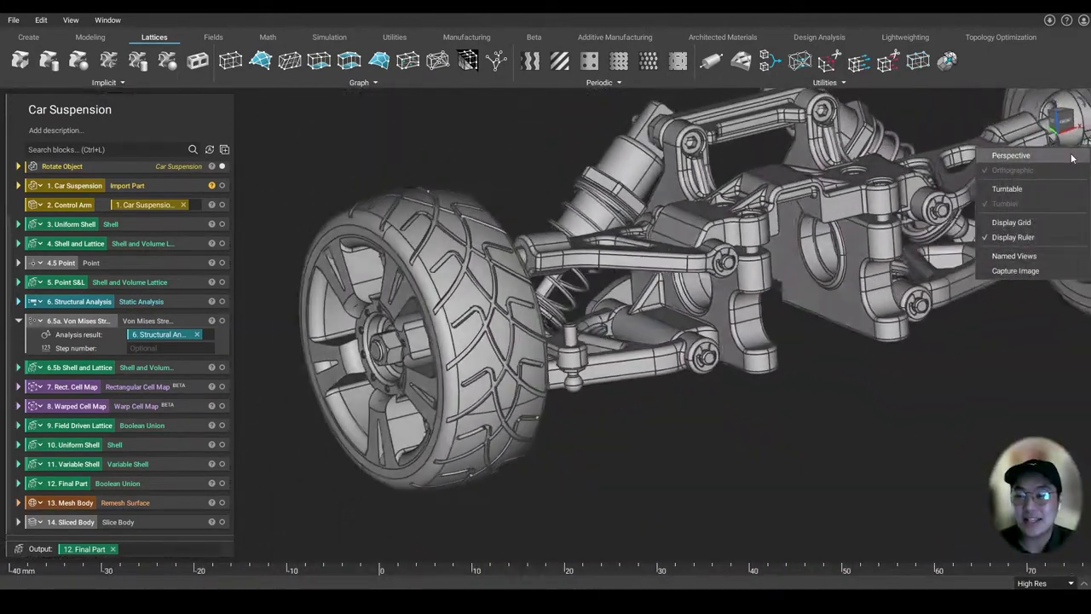
{"action": "left_click", "coordinate": [1072, 156]}
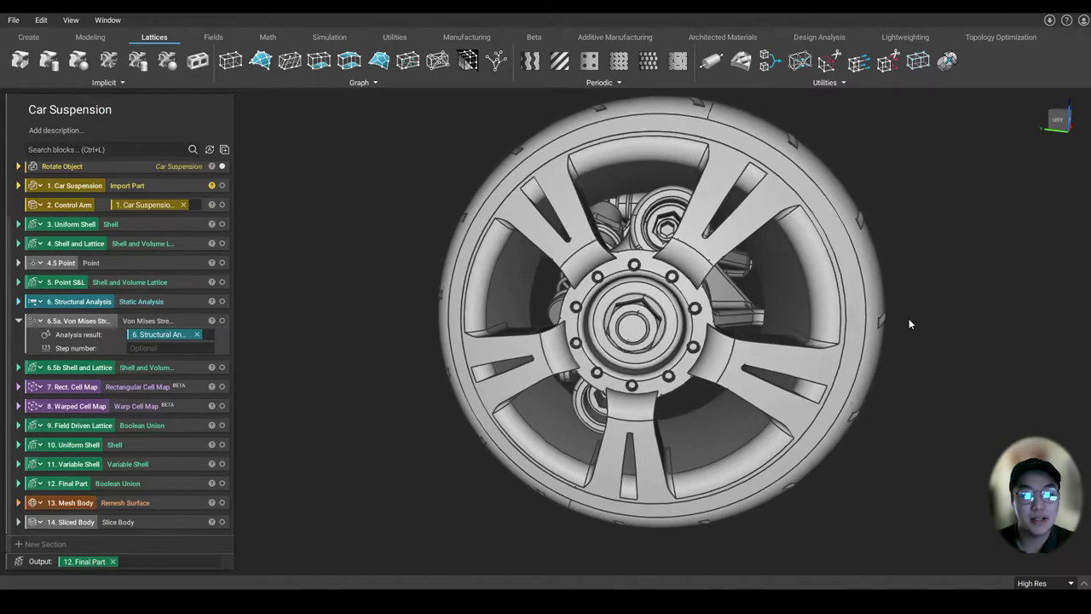
{"action": "scroll", "coordinate": [908, 318], "scroll_direction": "up", "scroll_amount": 10}
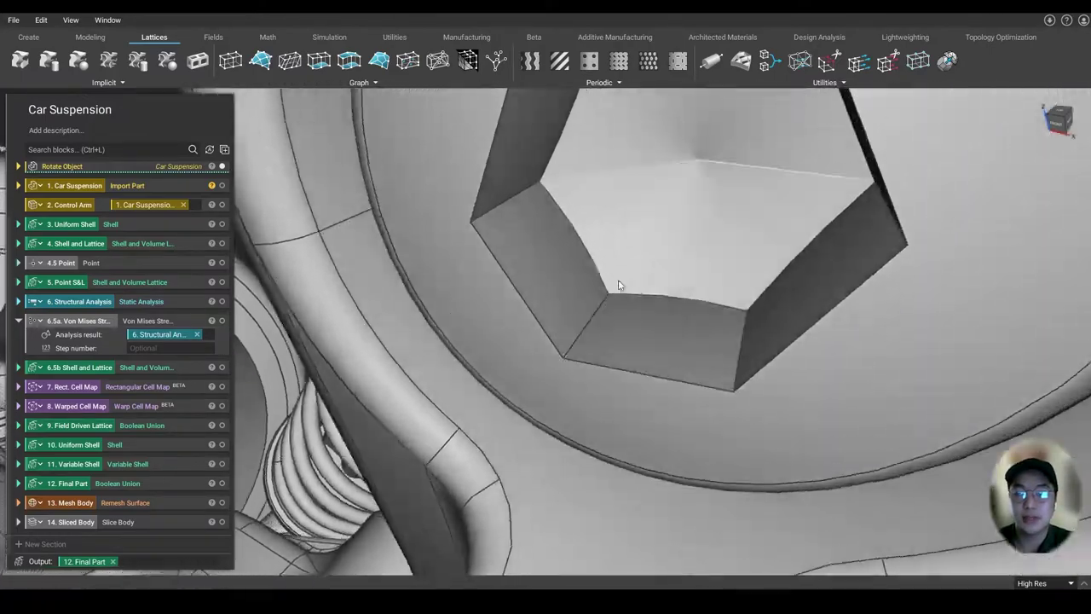
{"action": "left_click", "coordinate": [522, 282]}
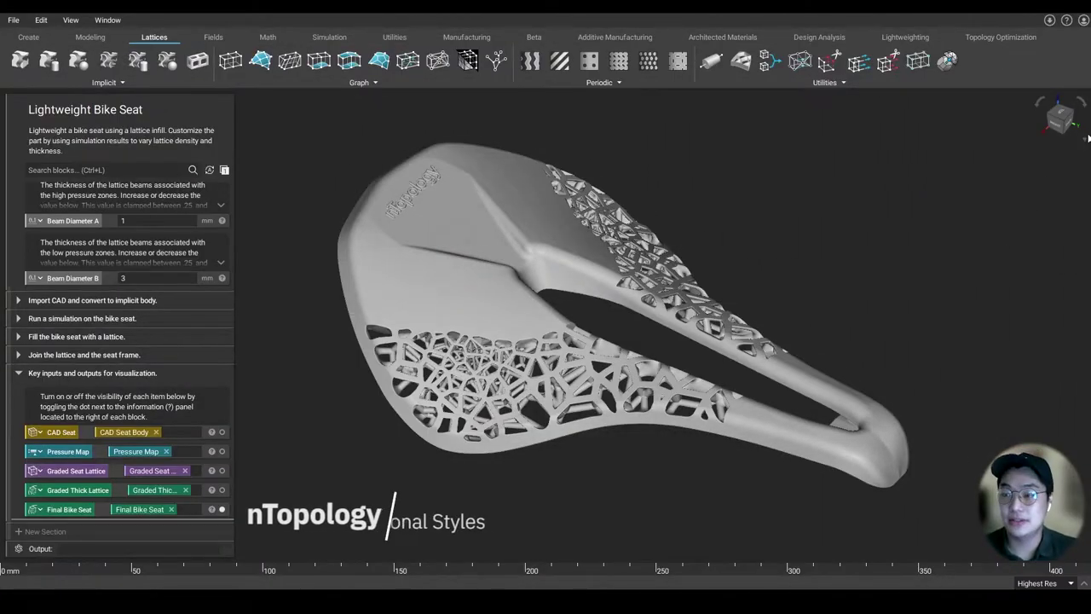
Switch to the Turntable rotation style and orbit the bike seat.
{"action": "left_click", "coordinate": [1087, 138]}
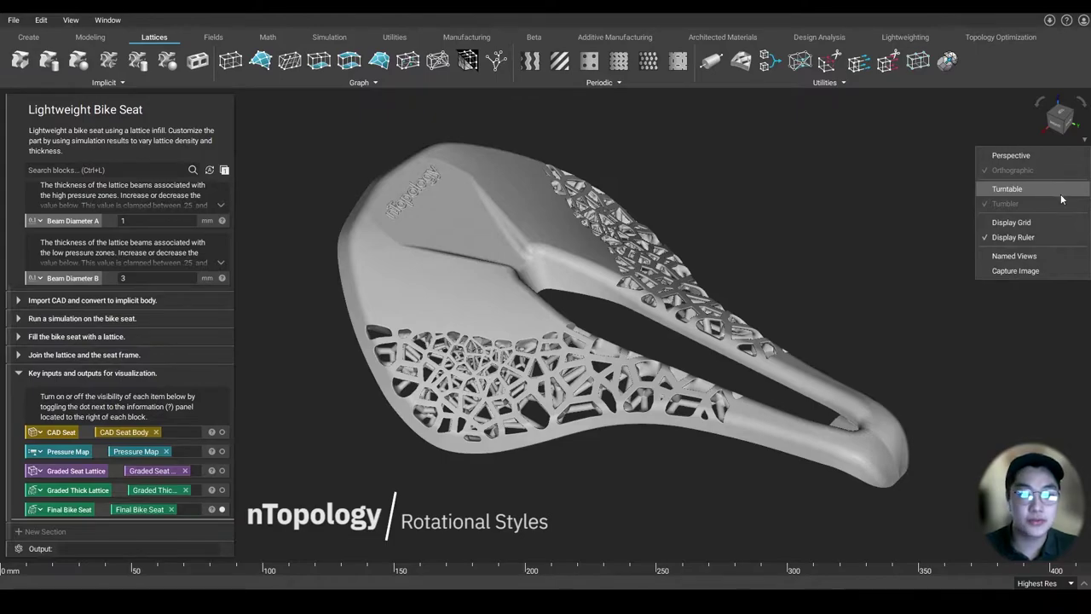
{"action": "left_click", "coordinate": [755, 266]}
{"action": "right_click_drag", "start_coordinate": [463, 509], "coordinate": [741, 260]}
Change the camera setting again and orbit the seat round to face it head-on.
{"action": "right_click", "coordinate": [977, 146]}
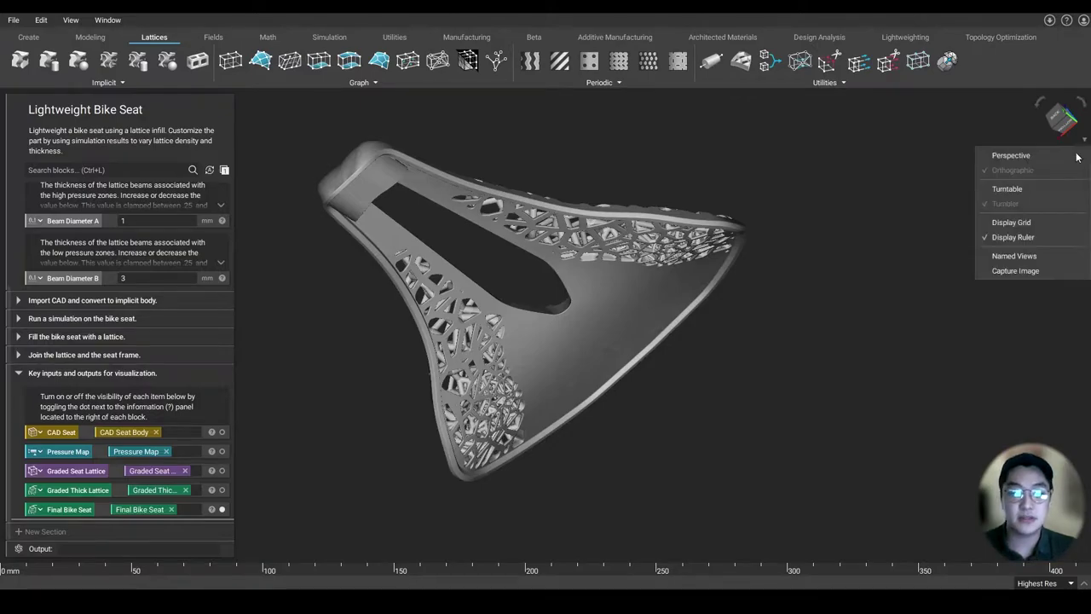
{"action": "left_click", "coordinate": [1021, 186]}
{"action": "right_click_drag", "start_coordinate": [297, 417], "coordinate": [767, 383]}
{"action": "left_click", "coordinate": [1085, 140]}
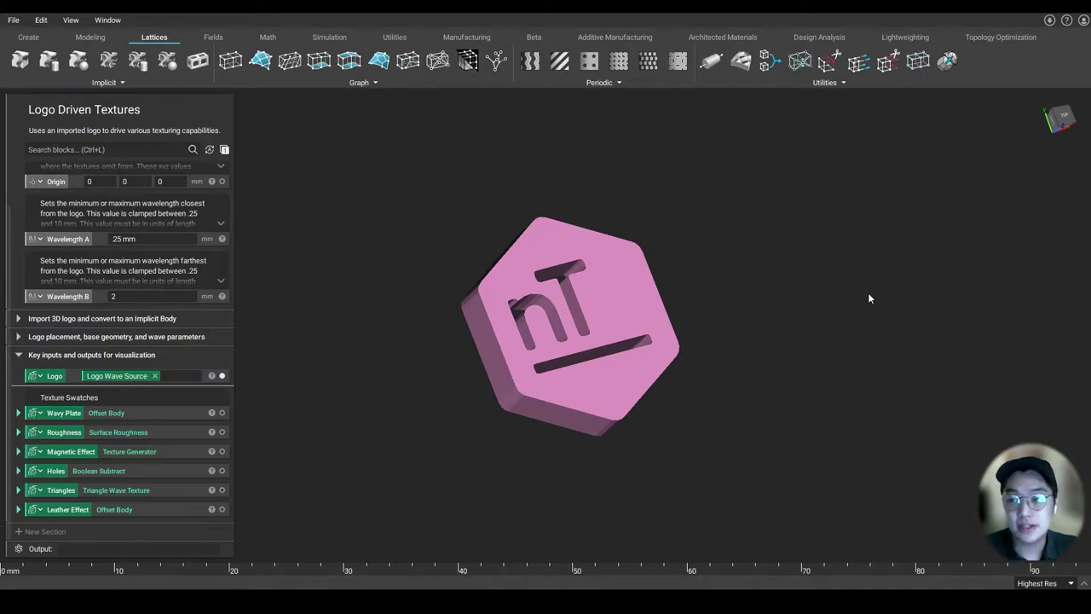
Turn on the viewport grid, zoom out over the hexagonal nT logo, then hide the grid.
{"action": "left_click", "coordinate": [1084, 139]}
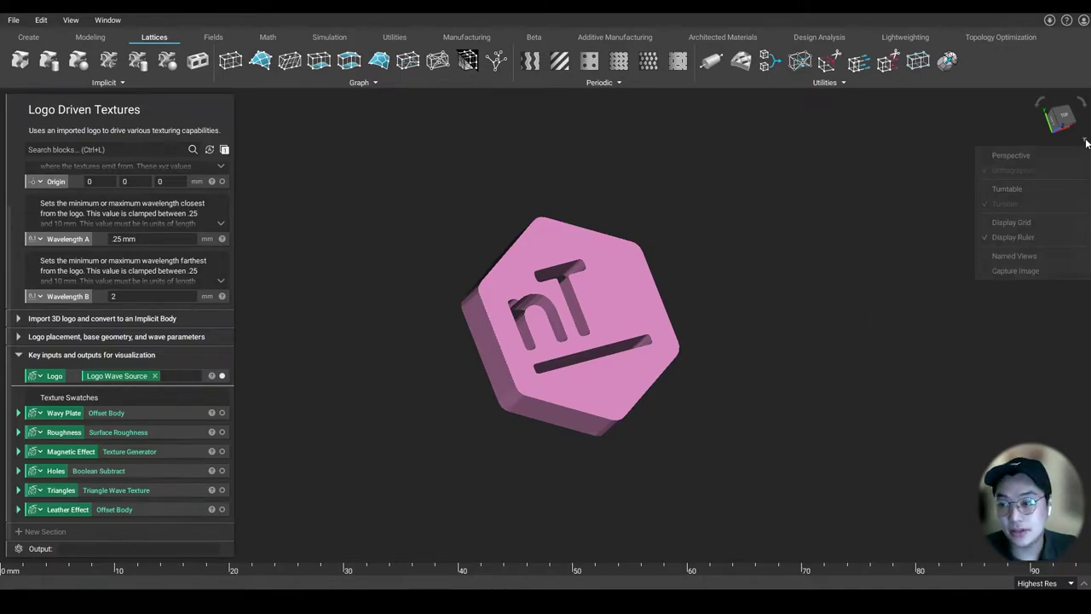
{"action": "left_click", "coordinate": [1068, 223]}
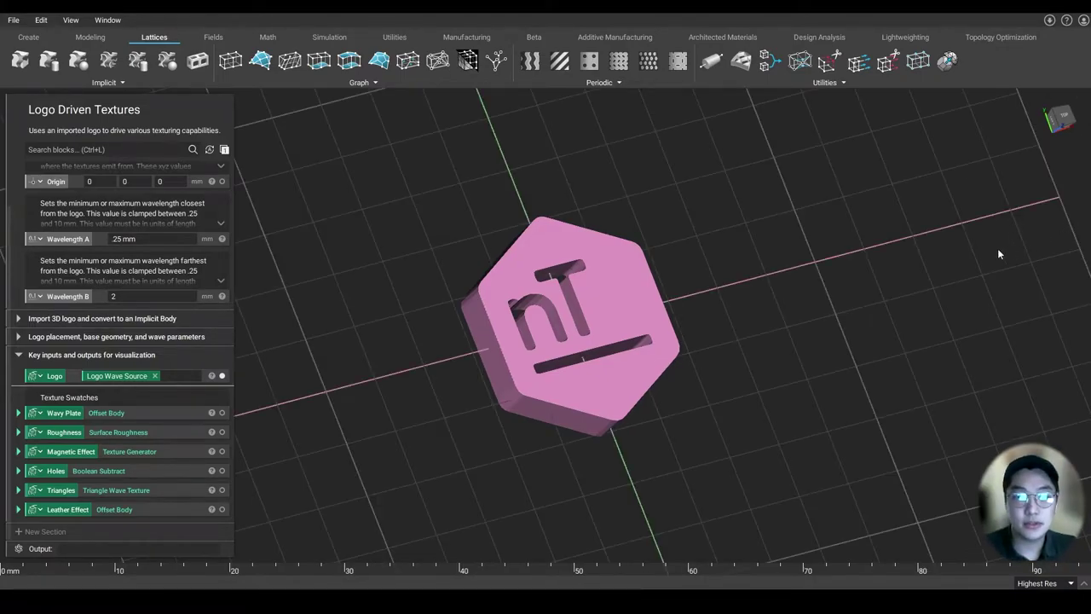
{"action": "scroll", "coordinate": [896, 294], "scroll_direction": "down", "scroll_amount": 5}
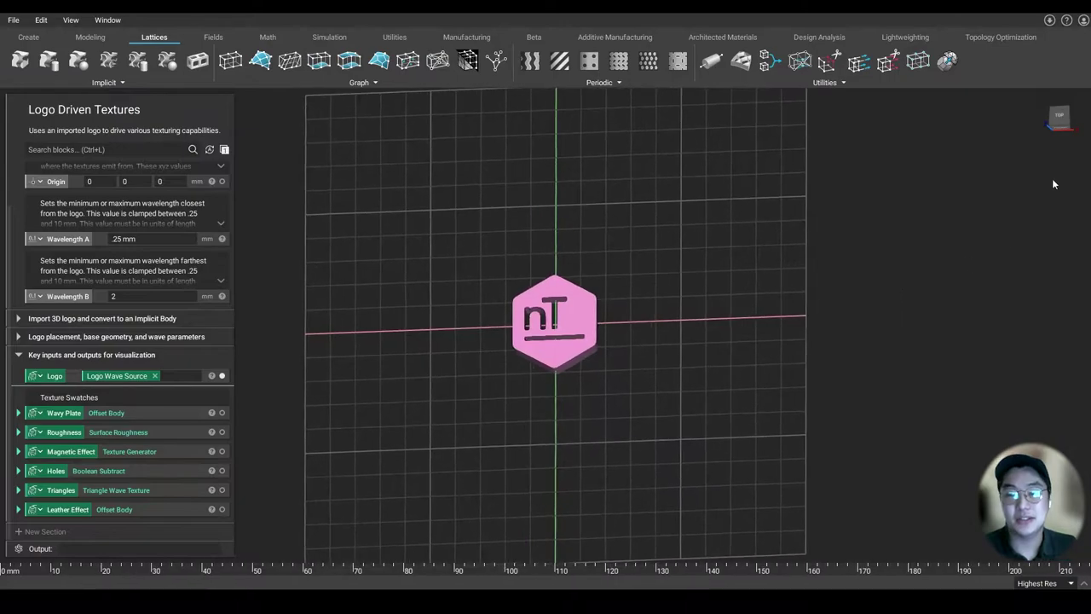
{"action": "left_click", "coordinate": [1084, 139]}
{"action": "left_click", "coordinate": [1044, 221]}
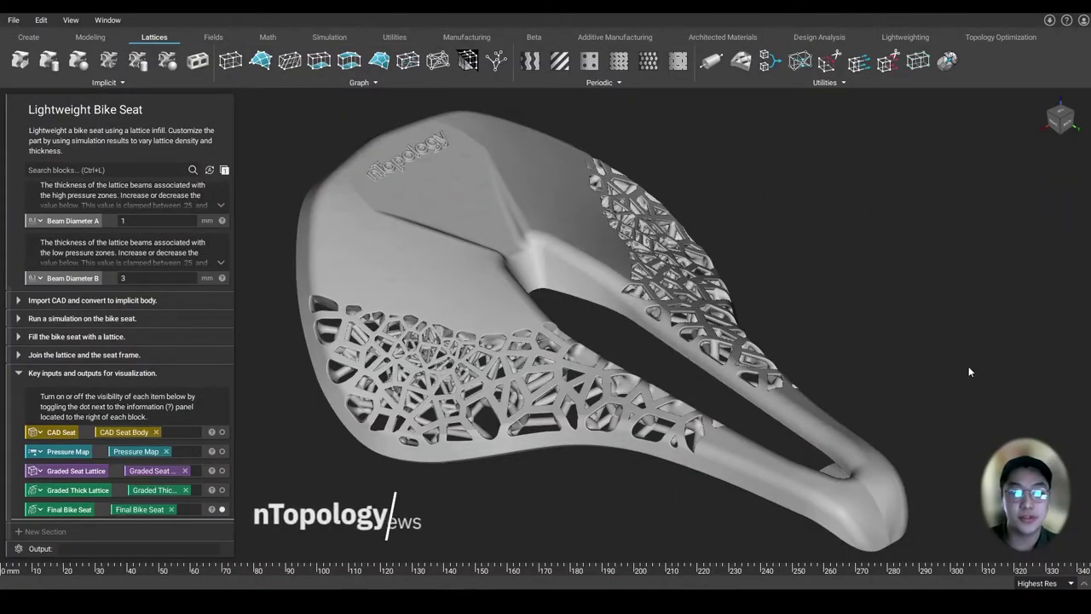
Jump the camera to the saved Custom 2 named view.
{"action": "left_click", "coordinate": [1082, 140]}
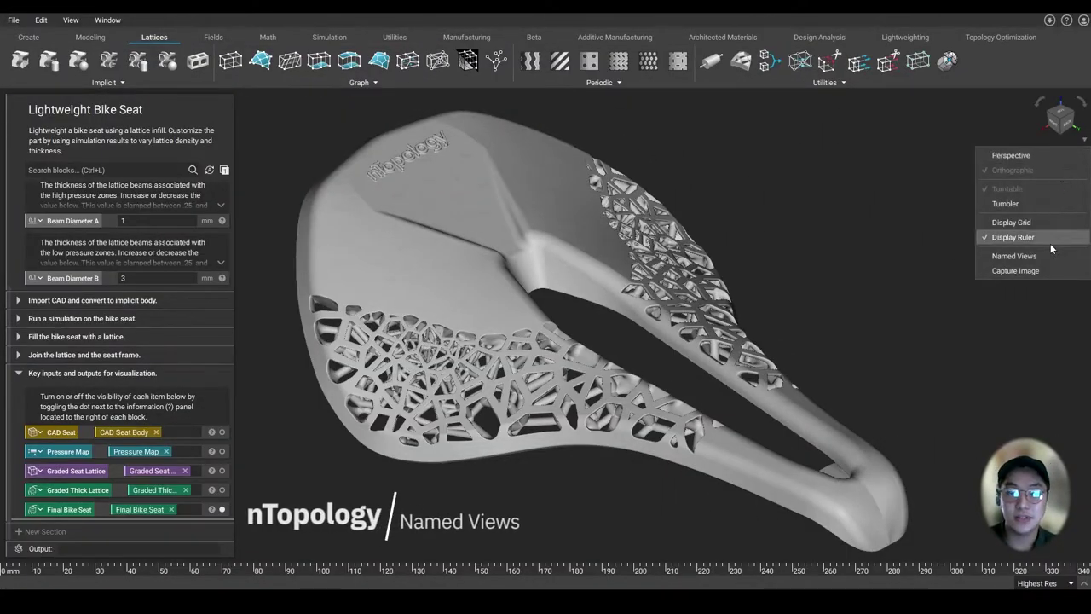
{"action": "left_click", "coordinate": [1050, 255]}
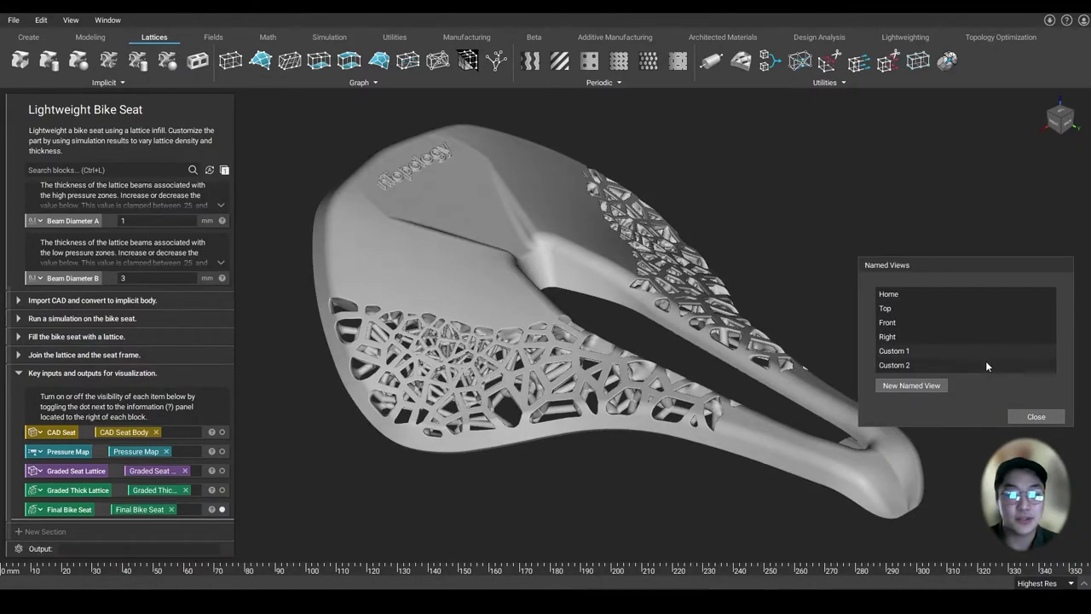
{"action": "left_click", "coordinate": [985, 362]}
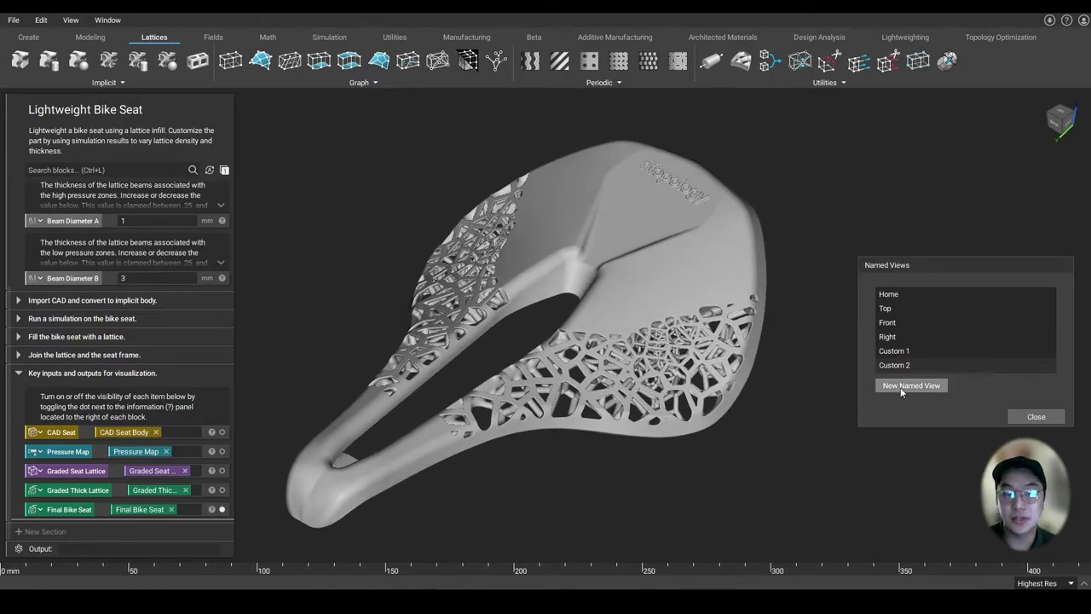
Save the current camera angle as a new named view 'Custom 3' and cycle through the custom views.
{"action": "left_click", "coordinate": [898, 388]}
{"action": "key", "text": "ctrl+a"}
{"action": "type", "text": "Custom 3"}
{"action": "key", "text": "Return"}
{"action": "left_click", "coordinate": [929, 348]}
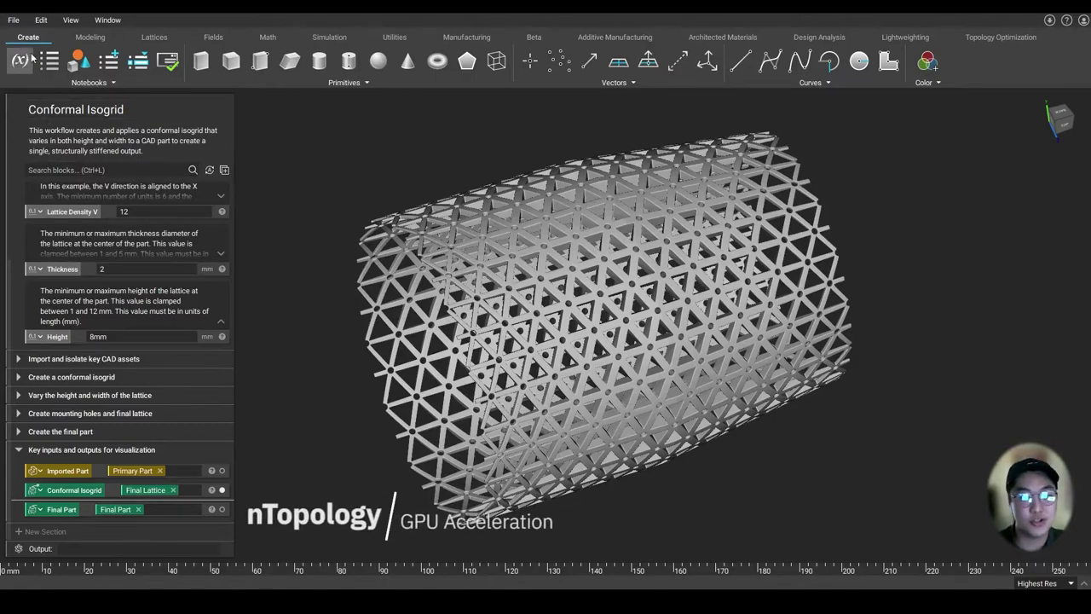
Check Enable GPU acceleration (beta) on the General settings tab and confirm with Ok.
{"action": "left_click", "coordinate": [17, 21]}
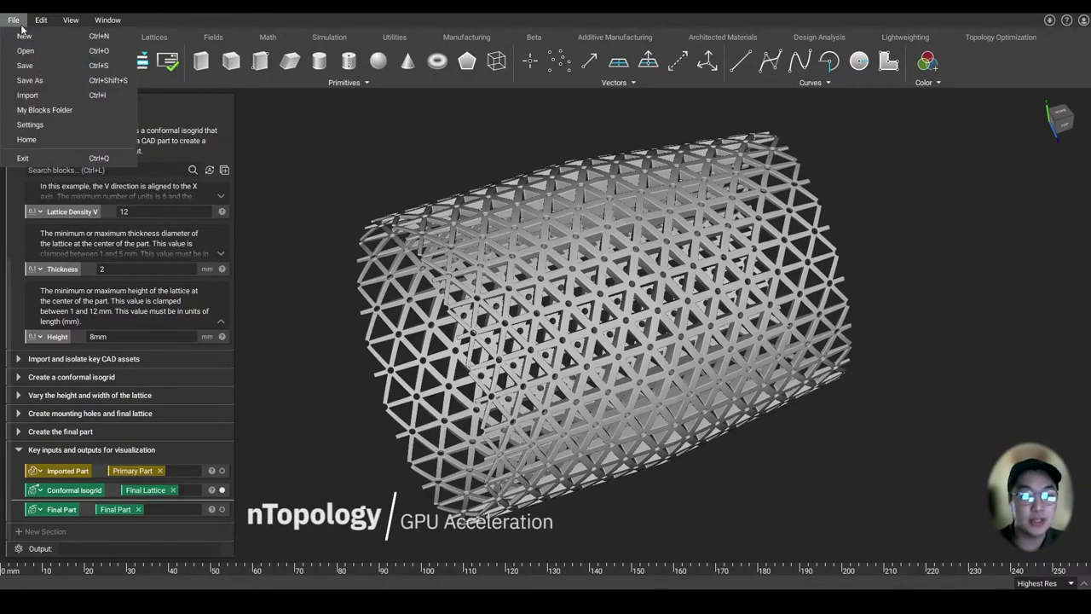
{"action": "left_click", "coordinate": [58, 125]}
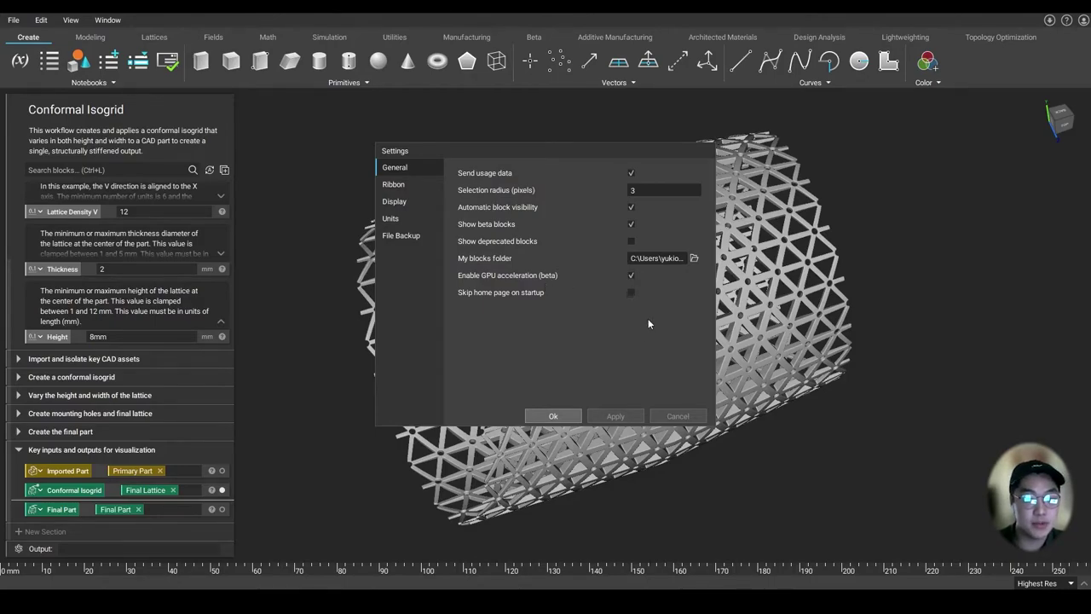
{"action": "left_click", "coordinate": [552, 417]}
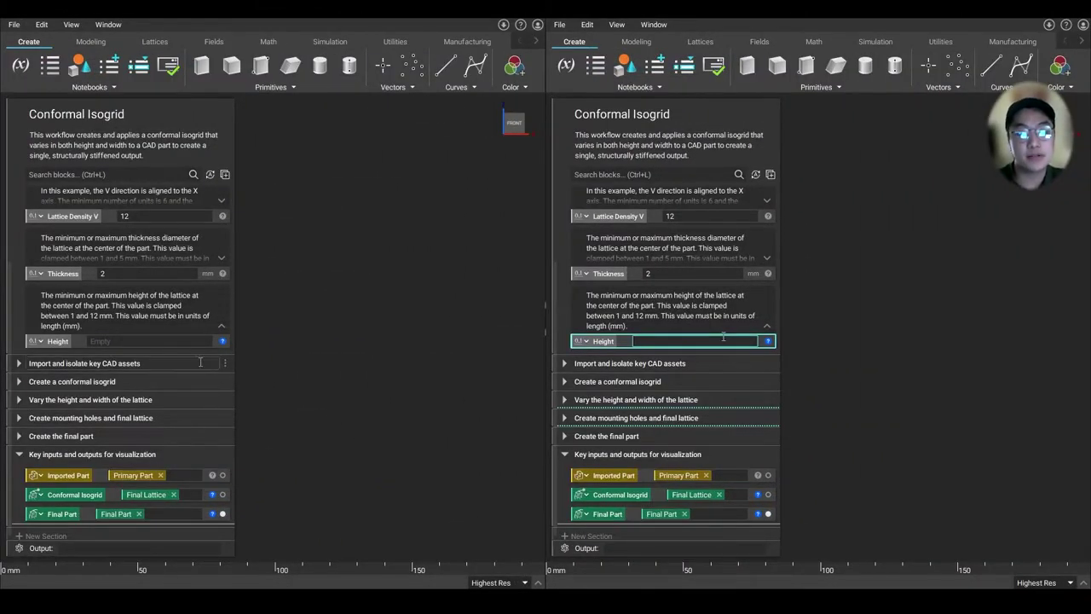
Enter 8mm as the isogrid lattice Height so the lattice rebuilds.
{"action": "left_click", "coordinate": [173, 340]}
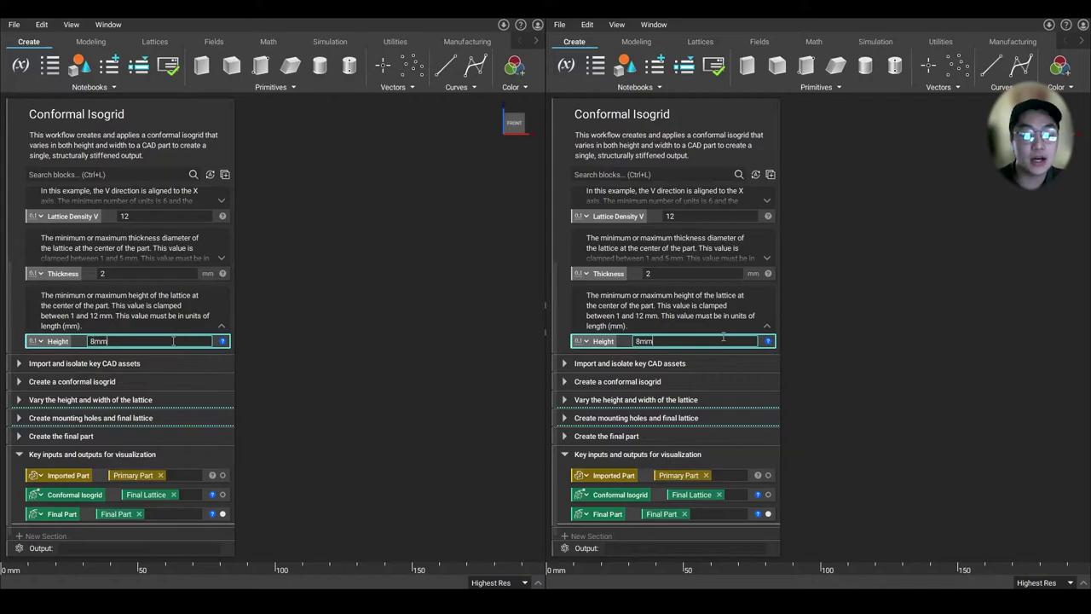
{"action": "type", "text": "8mm"}
{"action": "key", "text": "Return"}
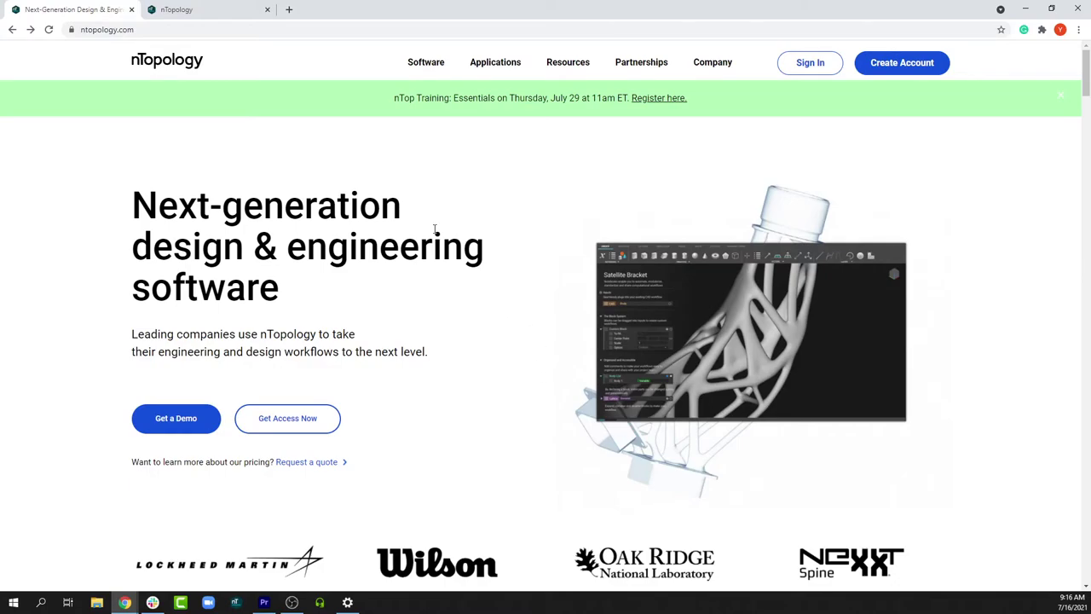
Open the Get a Demo form on ntopology.com, then switch to the Help Center tab.
{"action": "left_click", "coordinate": [125, 34]}
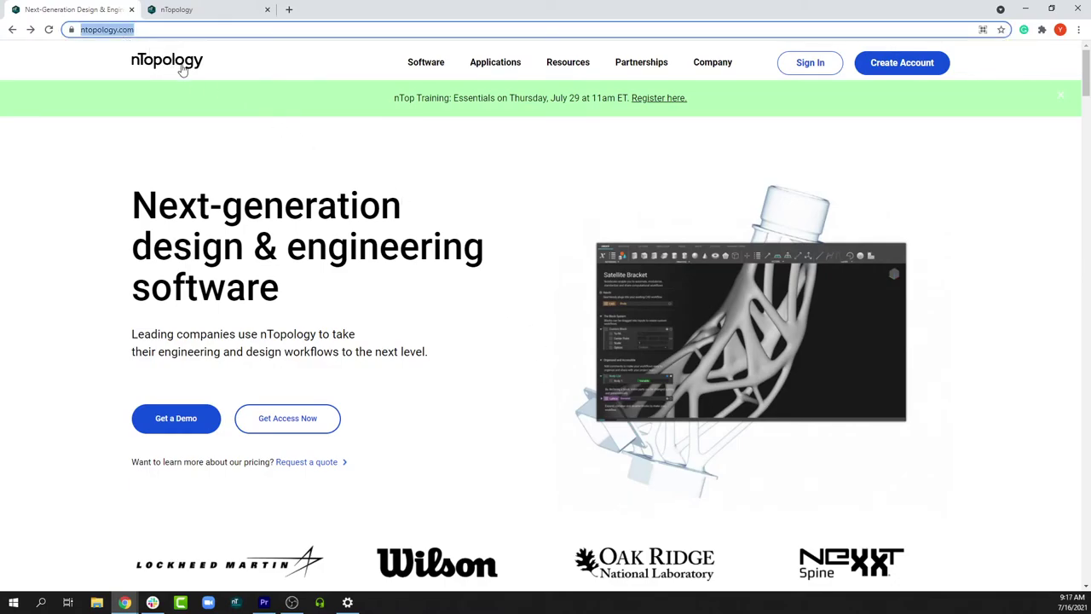
{"action": "left_click", "coordinate": [209, 421]}
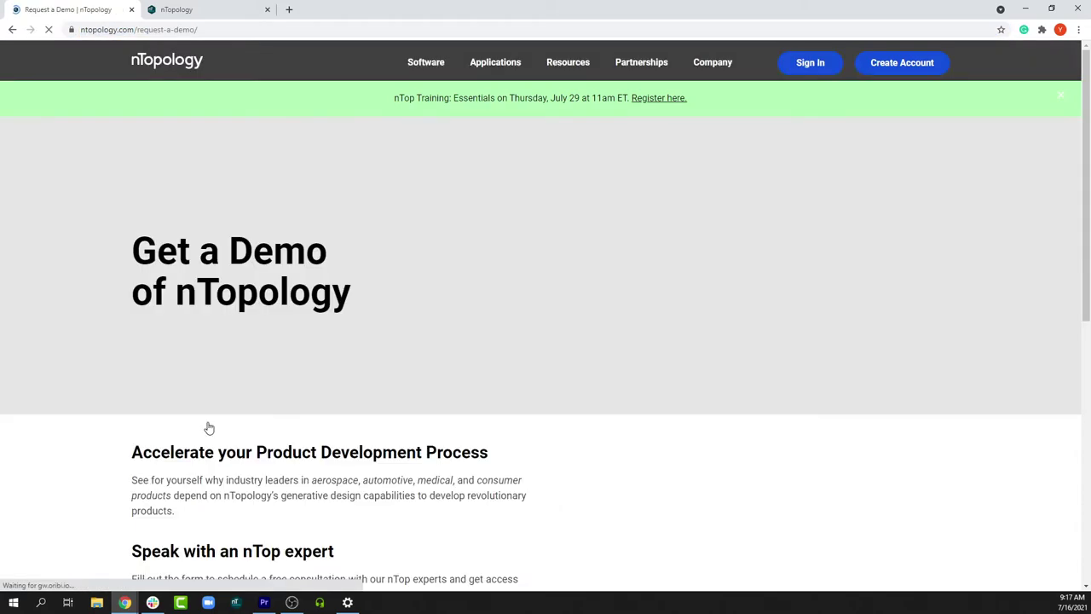
{"action": "scroll", "coordinate": [509, 407], "scroll_direction": "down", "scroll_amount": 3}
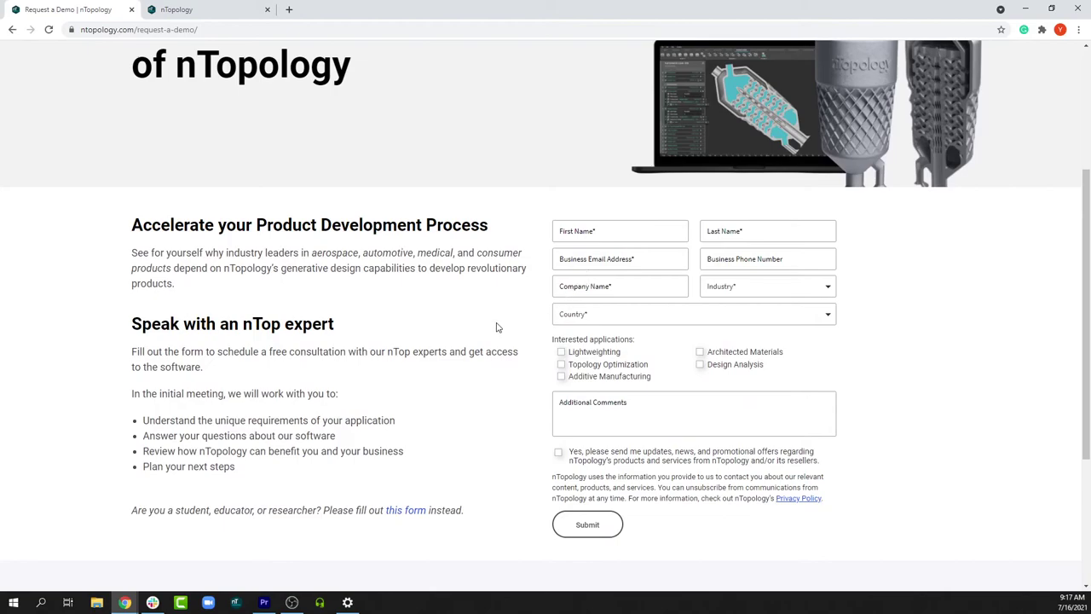
{"action": "key", "text": "ctrl+Tab"}
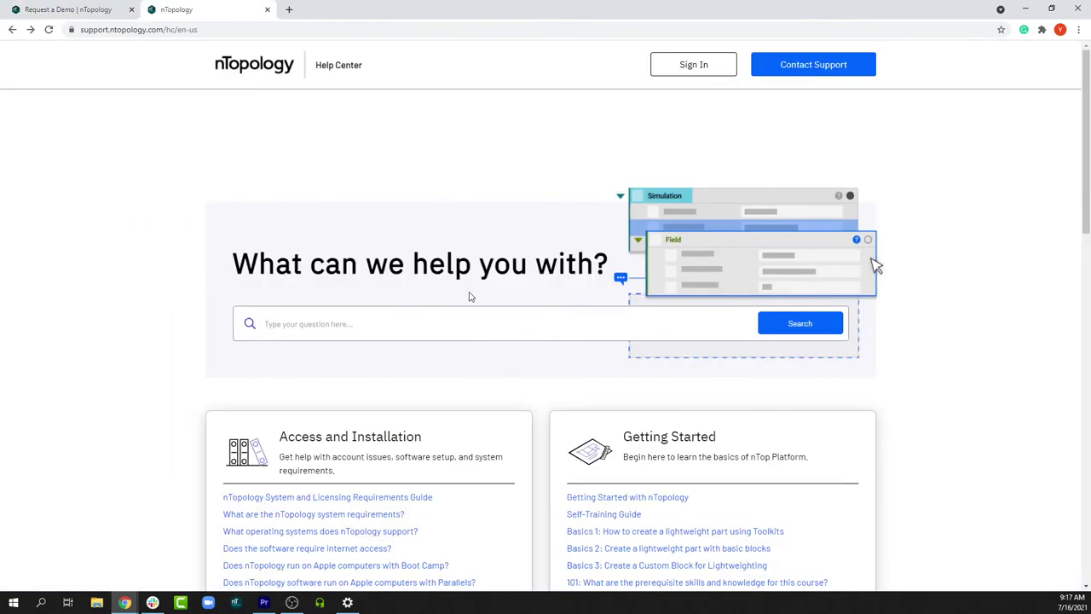
{"action": "left_click", "coordinate": [194, 32]}
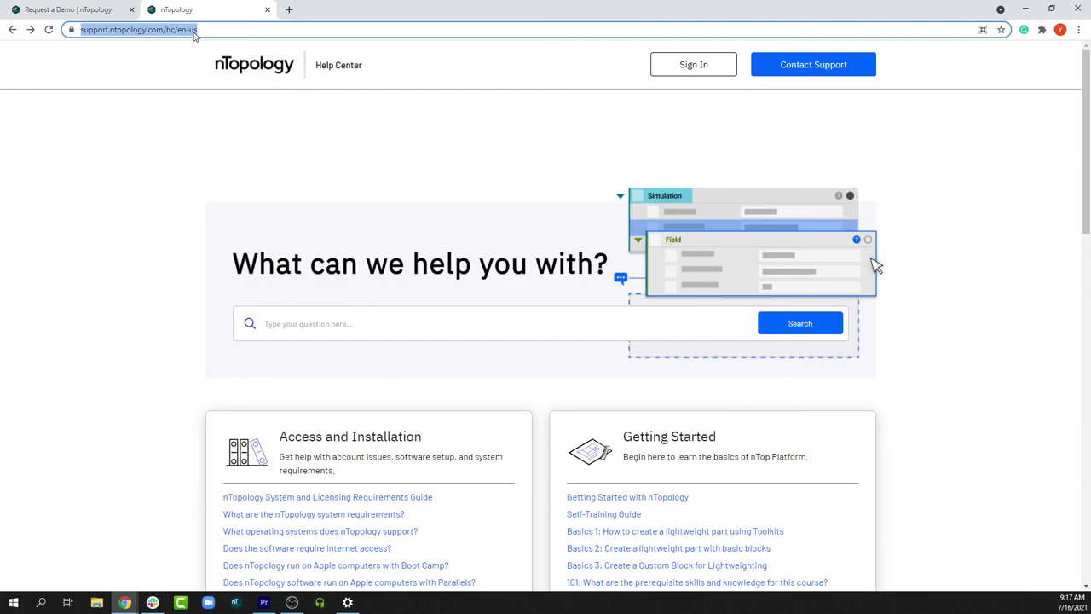